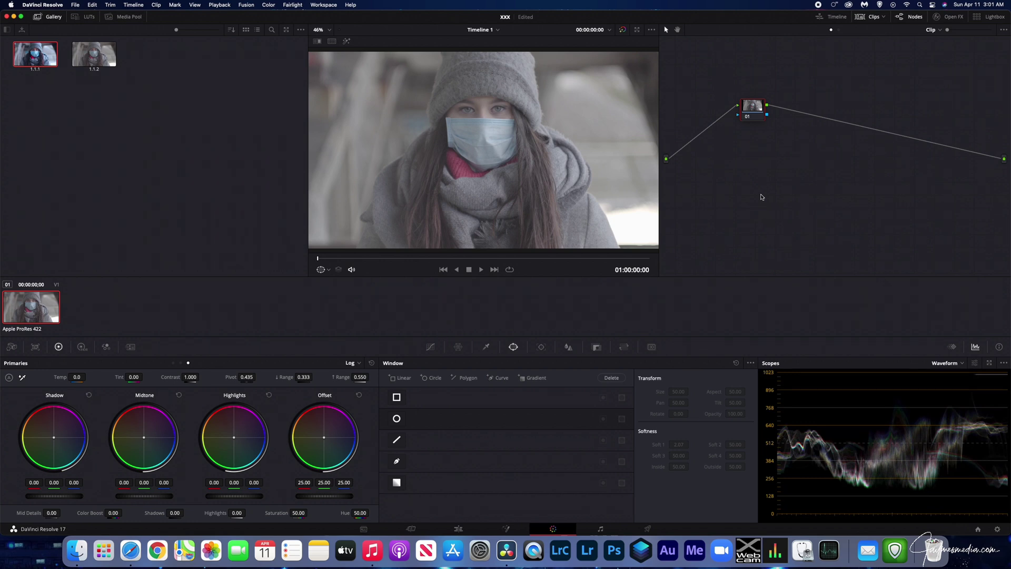
Apply the Clean Nice_2 portrait LUT to node 01 to grade the flat clip
right_click(752, 104)
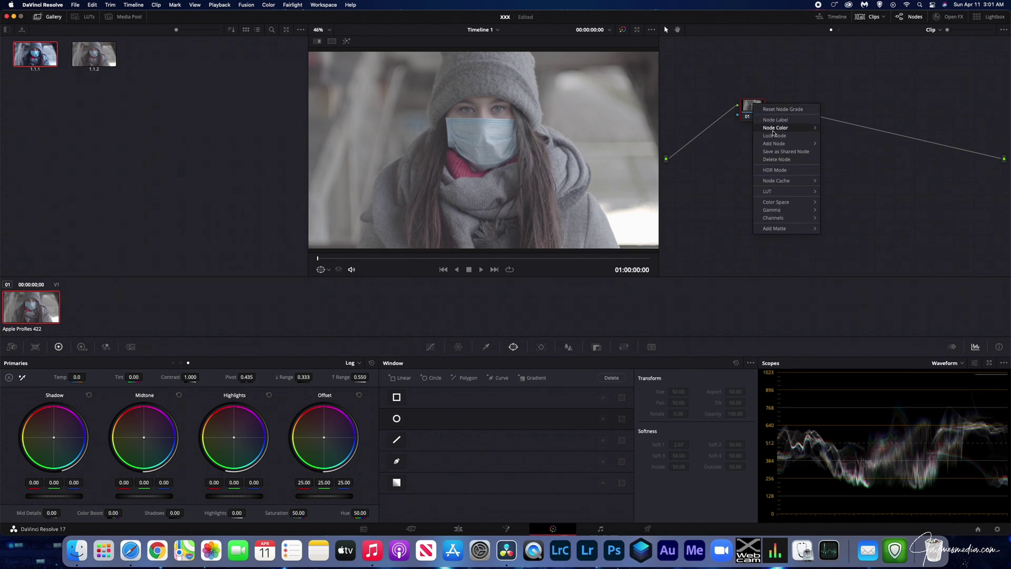
mouse_move(785, 201)
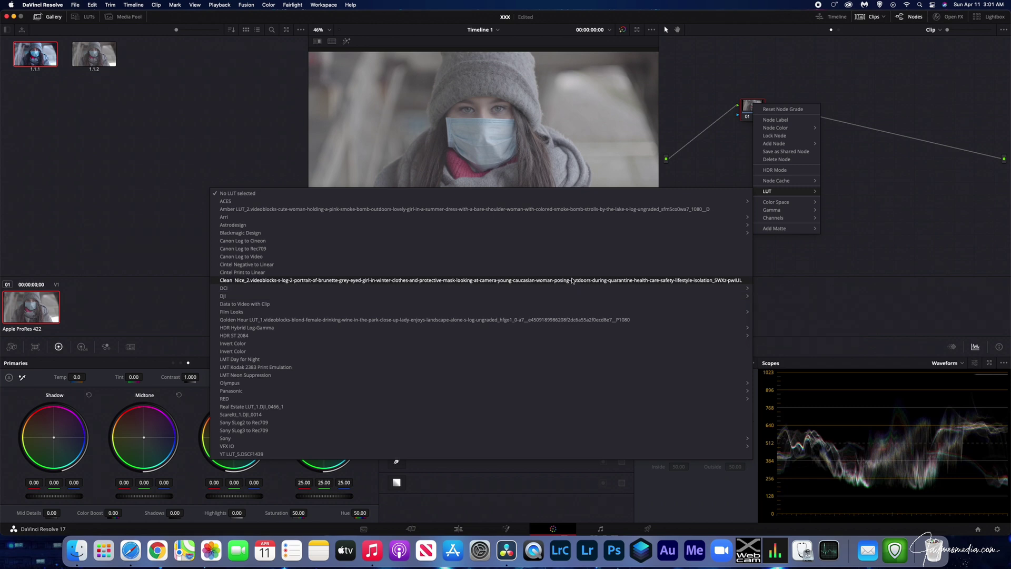
left_click(573, 280)
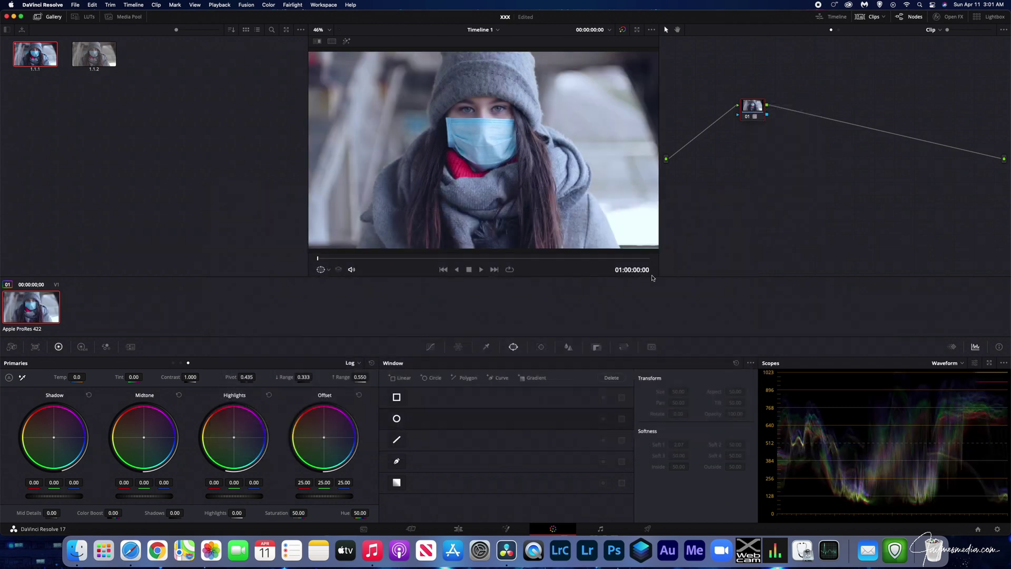
On the Deliver page, set the output resolution to 3840 x 2160 Ultra HD
left_click(647, 529)
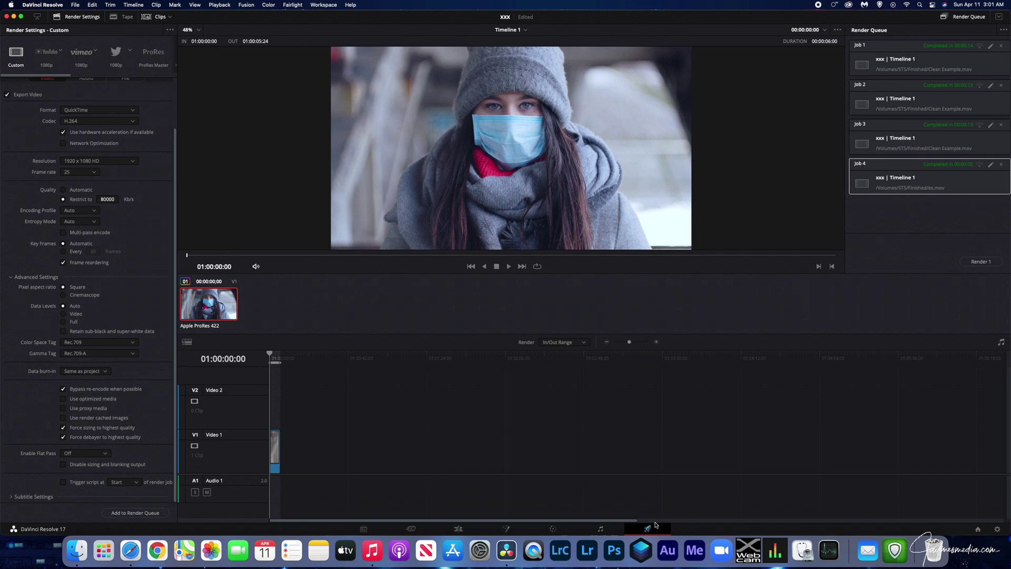
scroll(114, 129, "up", 3)
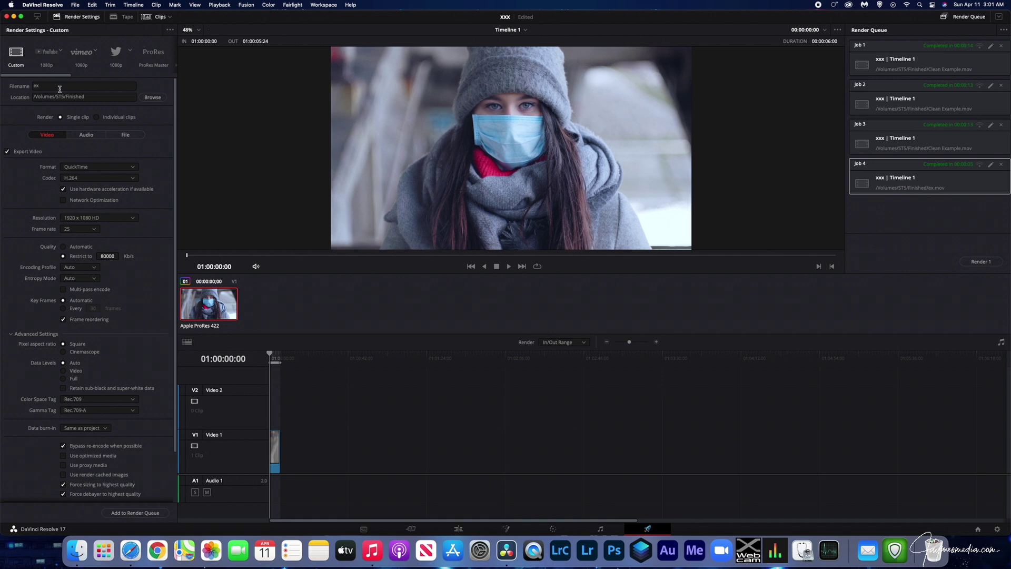
left_click(131, 217)
scroll(119, 245, "down", 5)
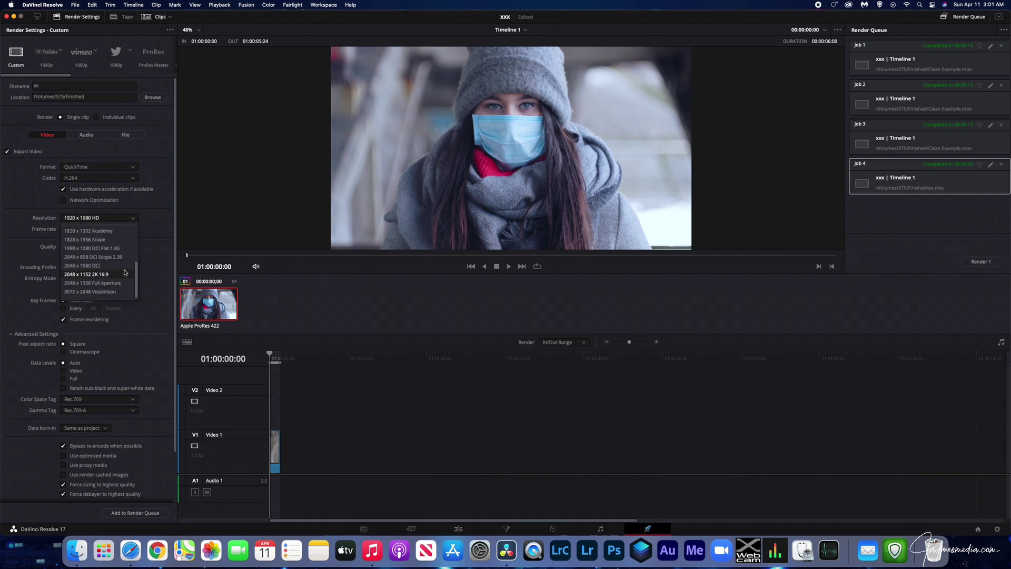
scroll(119, 245, "up", 3)
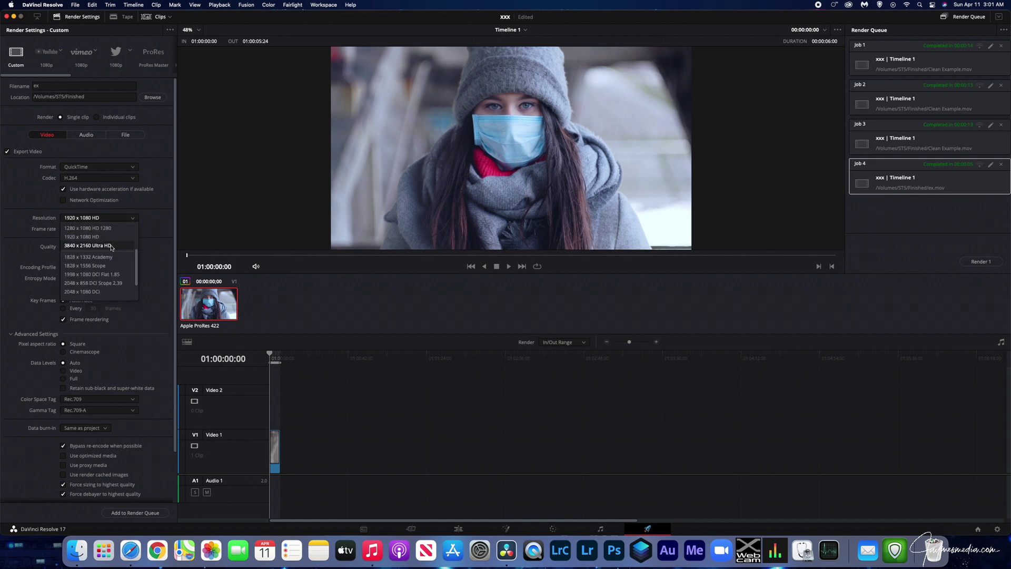
left_click(110, 246)
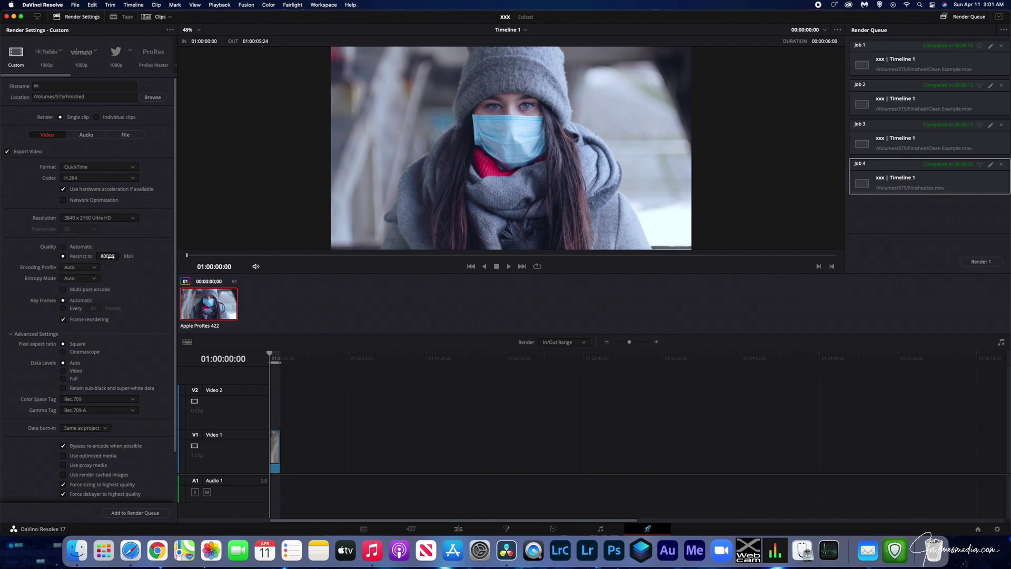
Add the job to the render queue, accepting the higher resolution and overwriting ex.mov
scroll(40, 357, "down", 3)
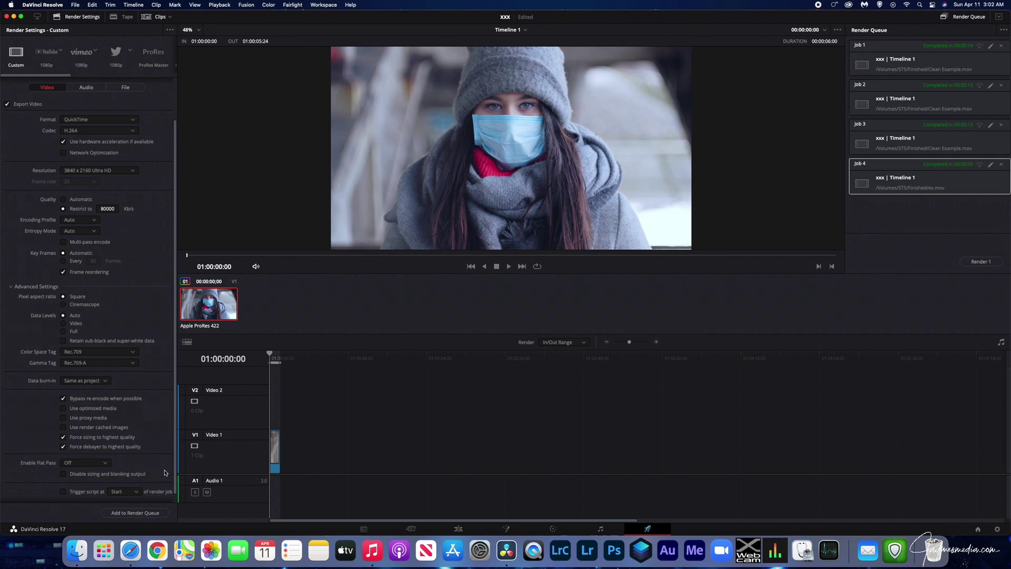
left_click(135, 512)
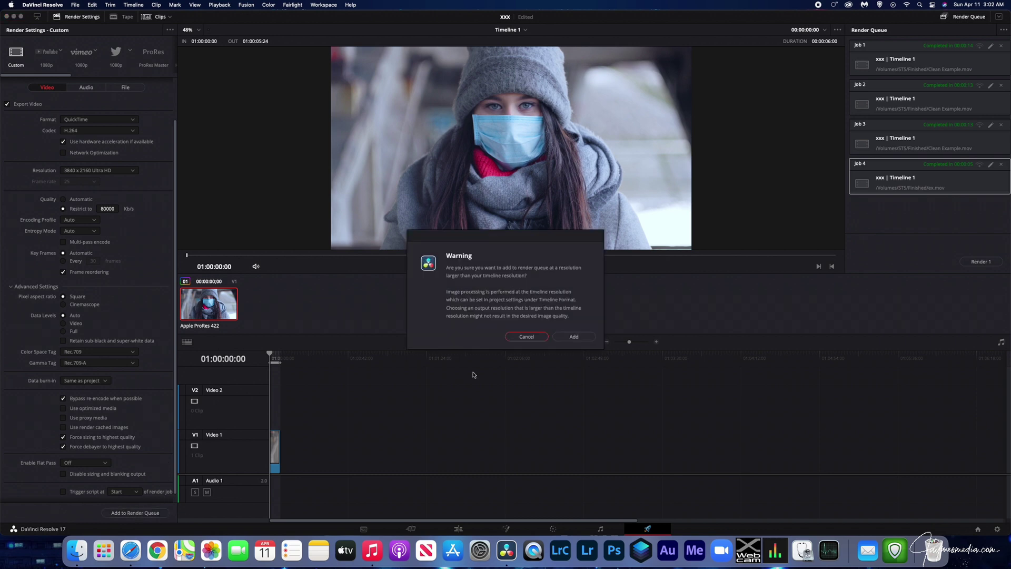
left_click(557, 338)
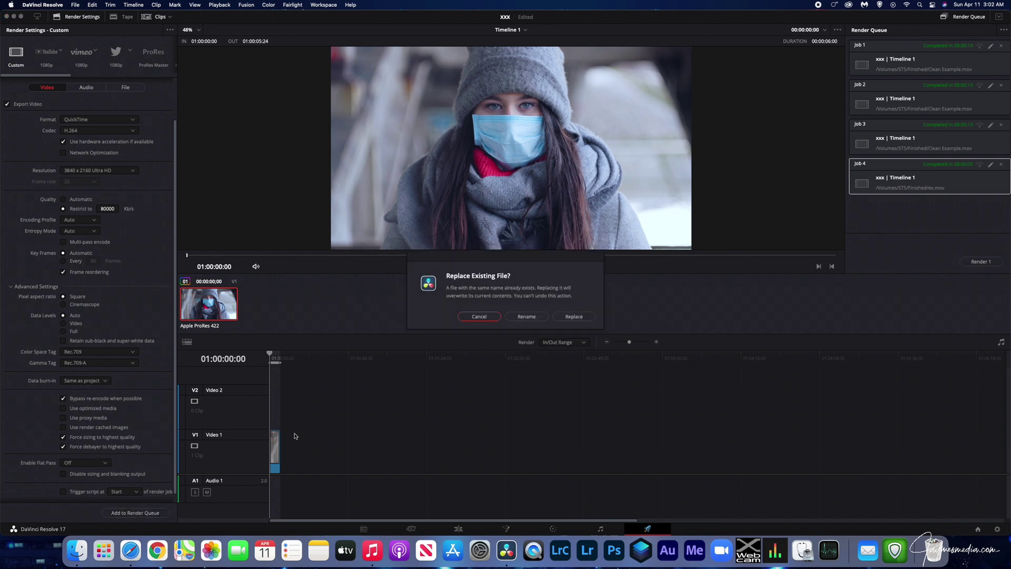
left_click(589, 315)
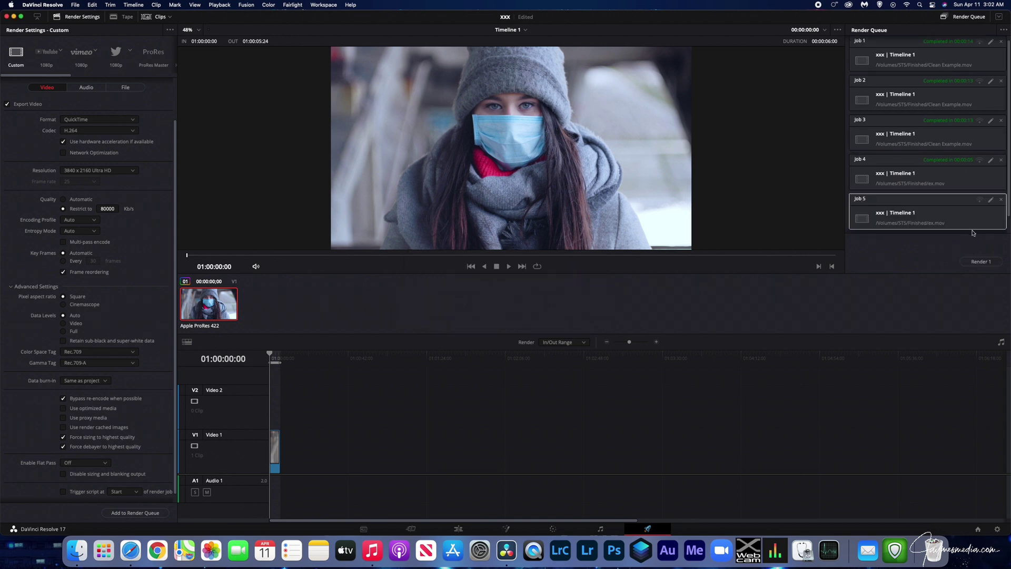
Render the queued job and place the ex.mov QuickTime window beside the Resolve viewer
left_click(981, 261)
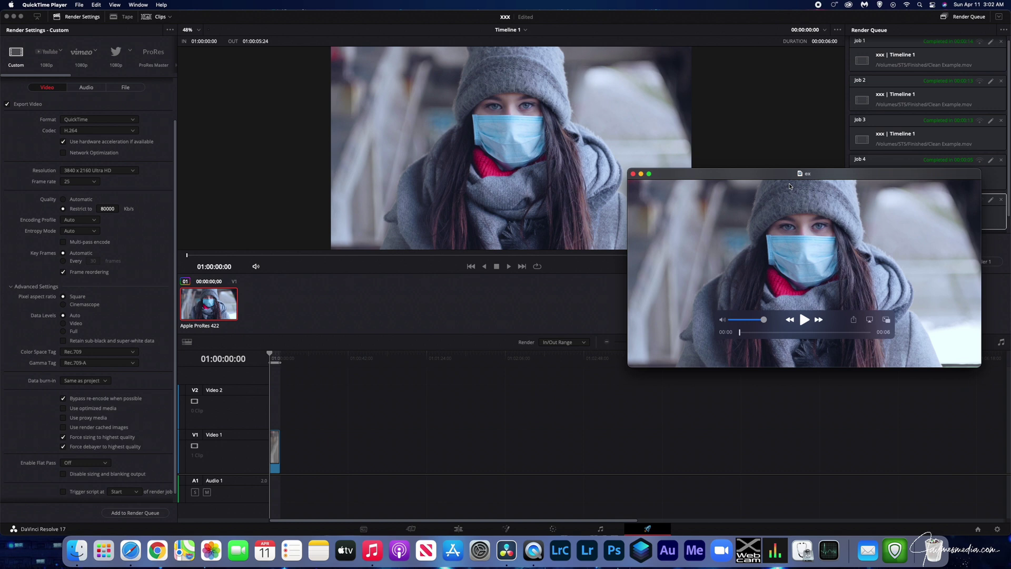
left_click_drag(760, 178, 772, 57)
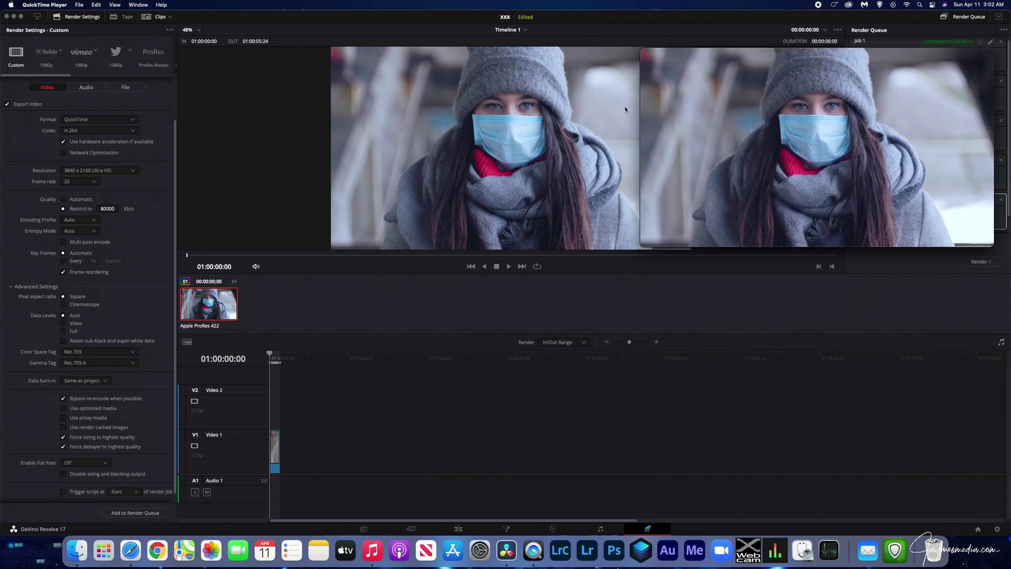
mouse_move(757, 110)
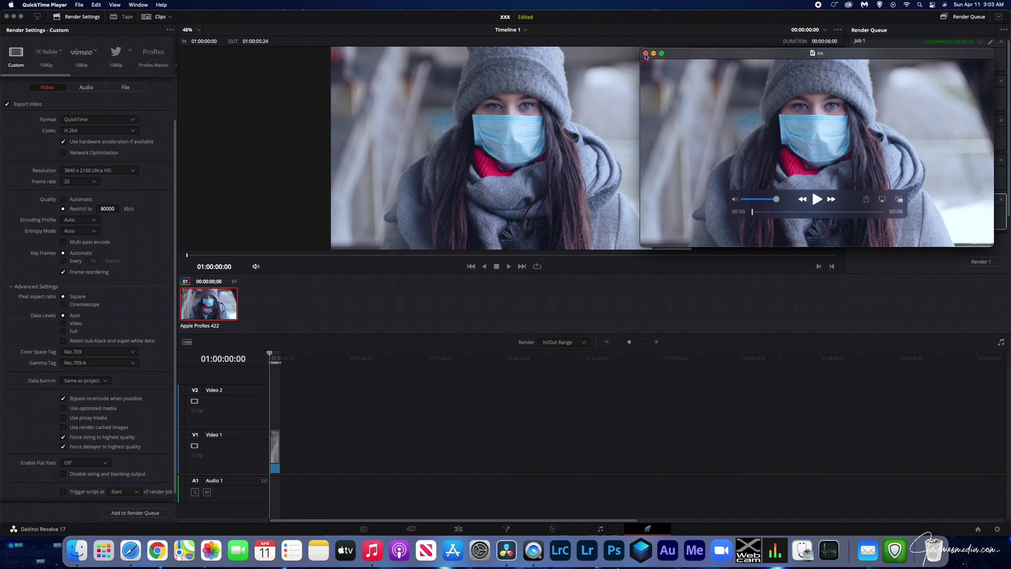
Close the ex.mov player and reset node 01's grade on the Color page
left_click(645, 53)
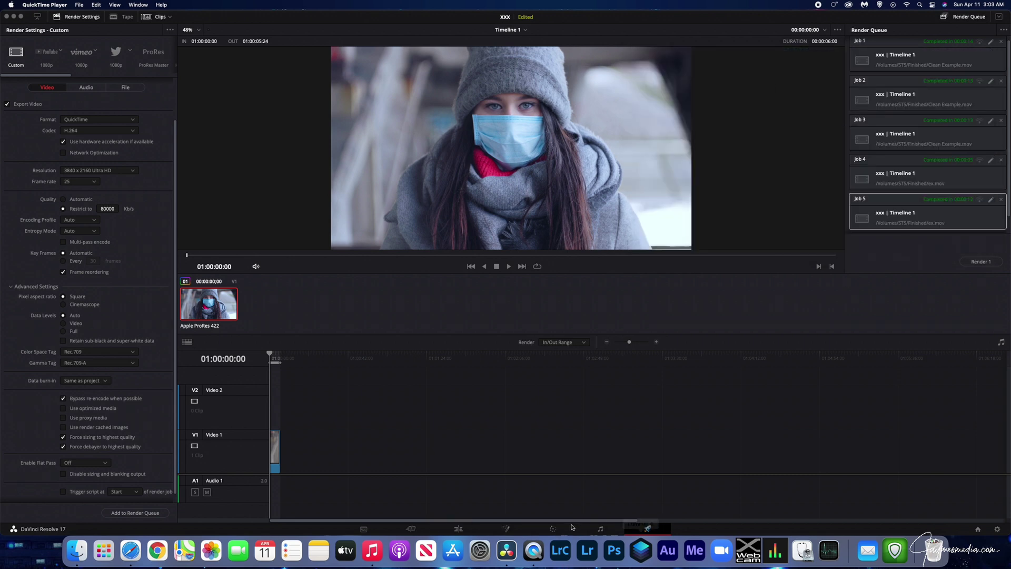
left_click(554, 528)
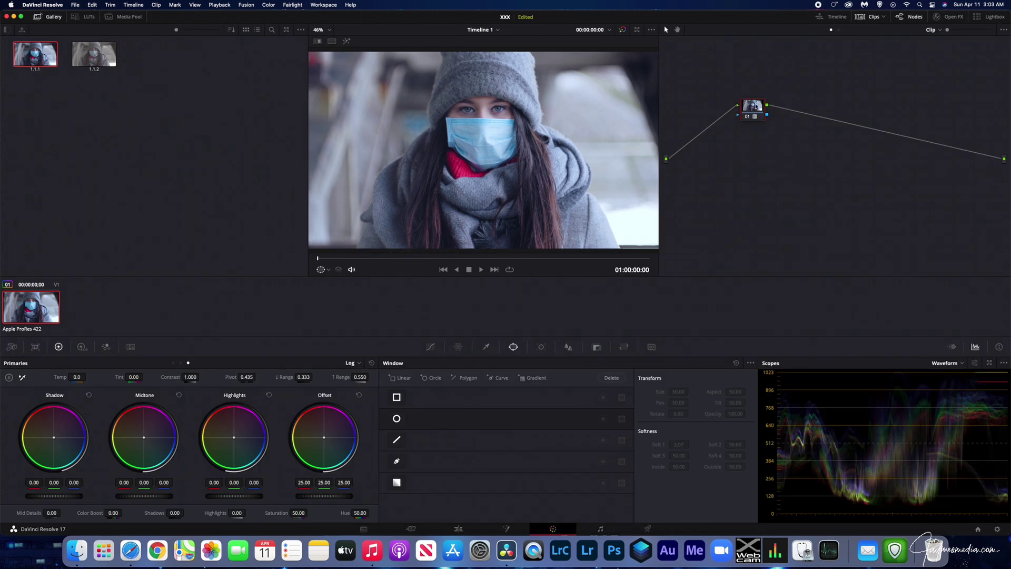
right_click(756, 106)
left_click(763, 110)
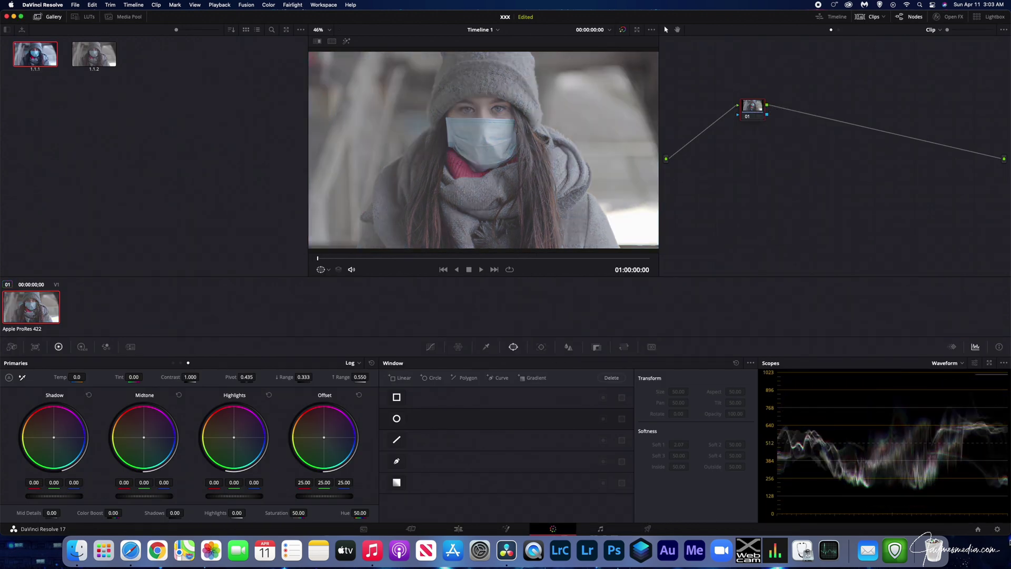
Set the project's color science to DaVinci YRGB Color Managed and save the settings
left_click(996, 529)
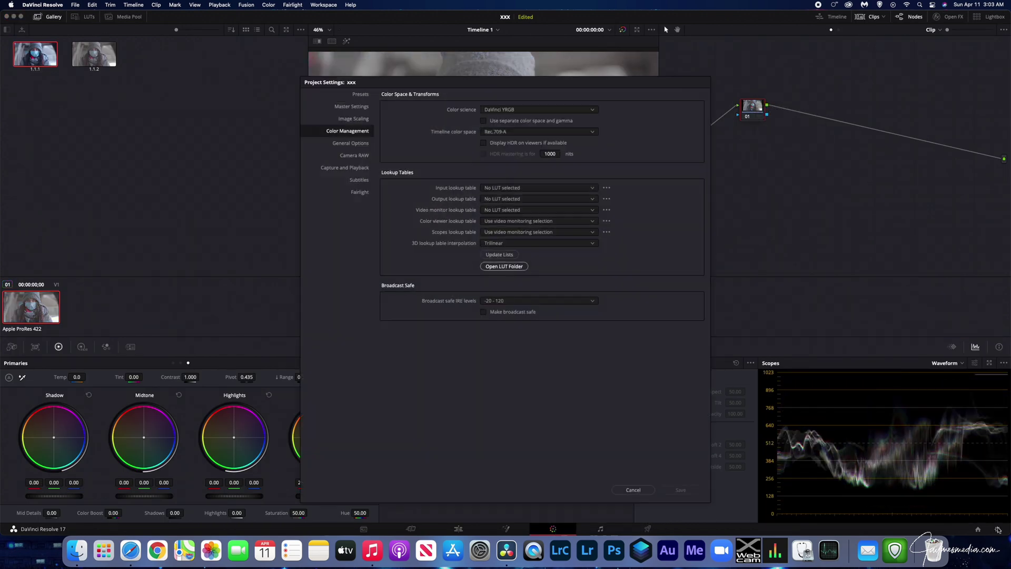
left_click(568, 111)
left_click(562, 129)
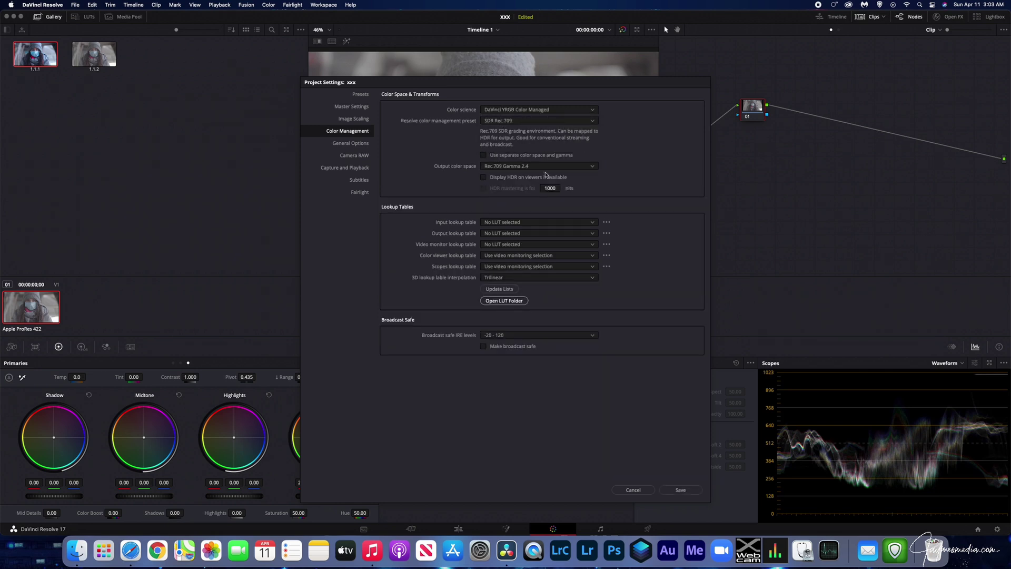
left_click(691, 491)
Reapply the Clean Nice_2 LUT to node 01 under the color-managed project
right_click(748, 101)
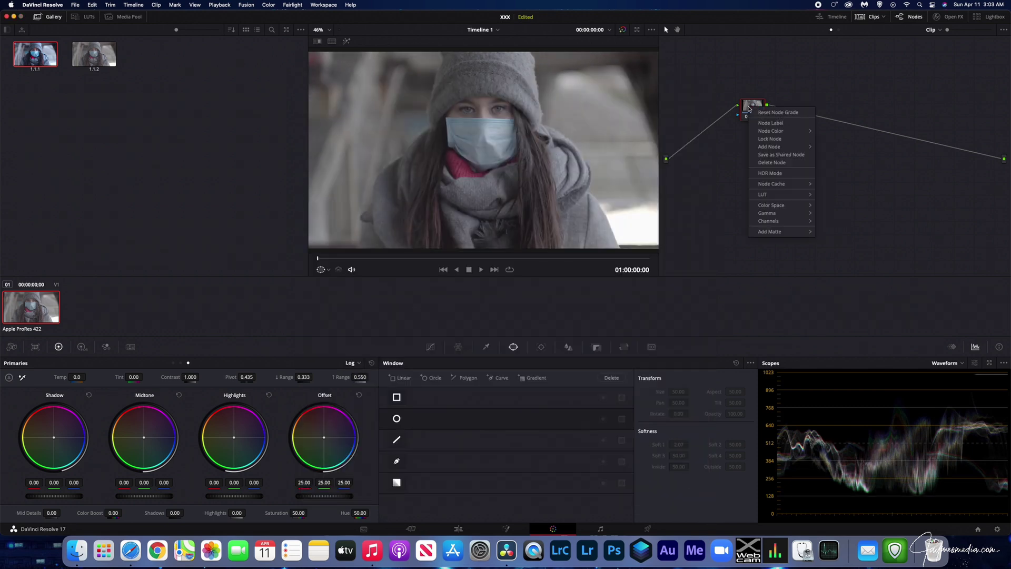
mouse_move(807, 193)
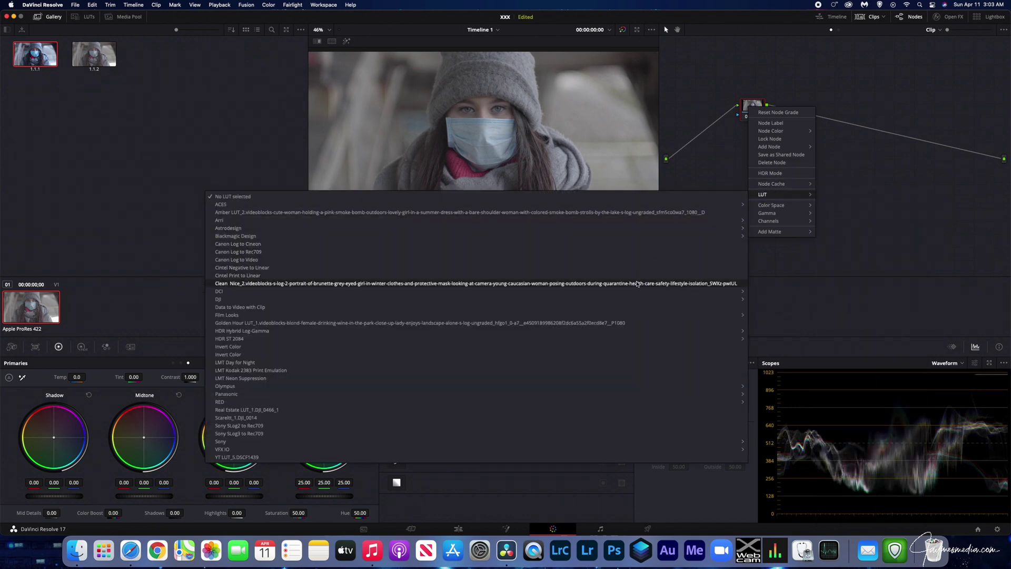
left_click(637, 283)
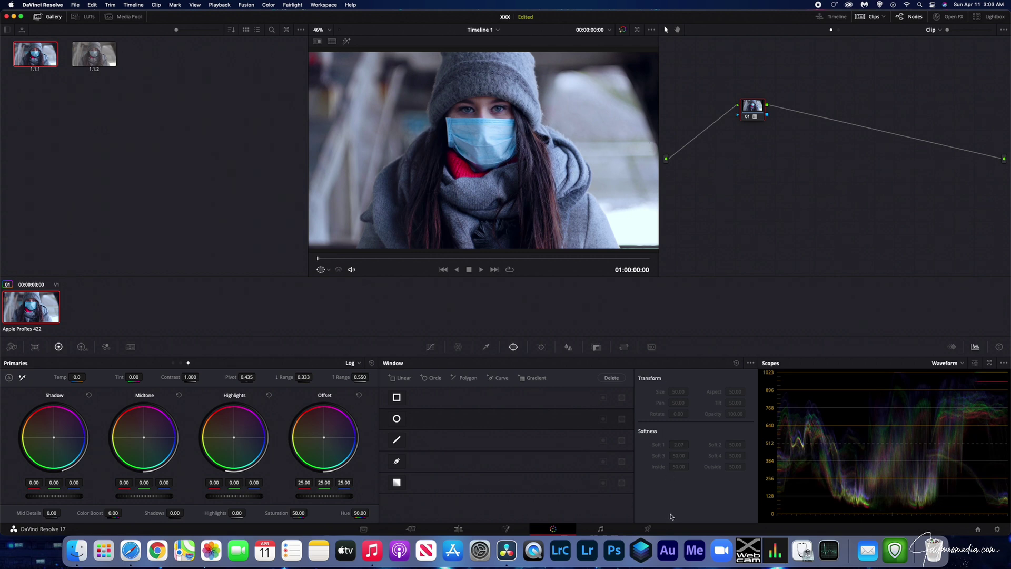
On the Deliver page, set the Gamma Tag to Same as Project
left_click(647, 528)
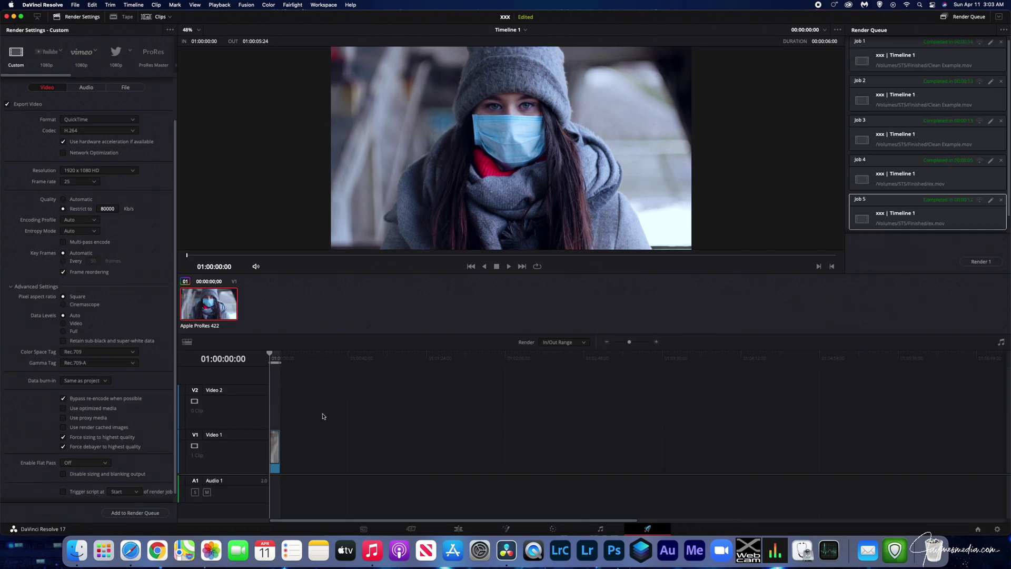
scroll(135, 221, "down", 2)
scroll(129, 223, "up", 5)
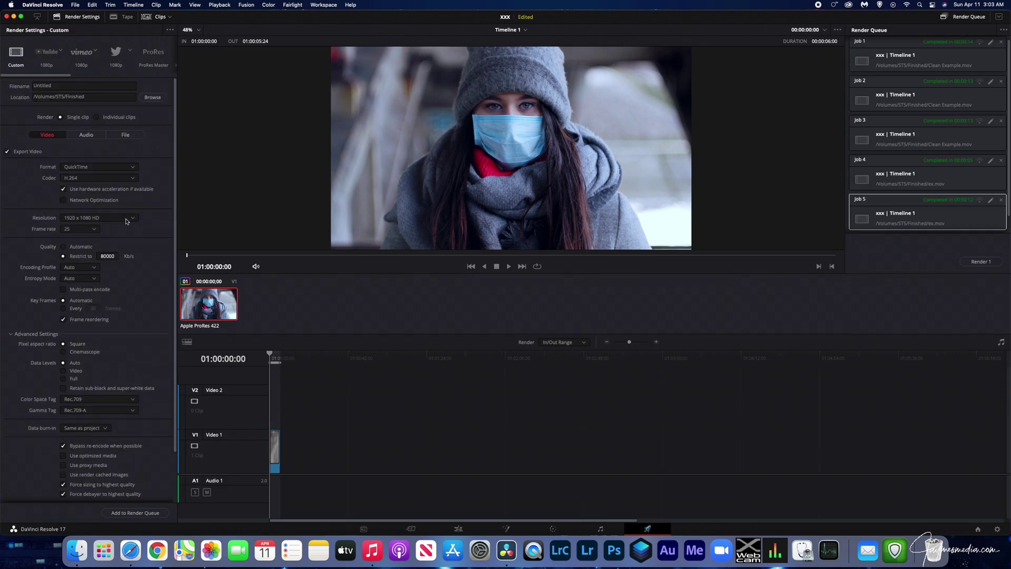
scroll(127, 222, "down", 5)
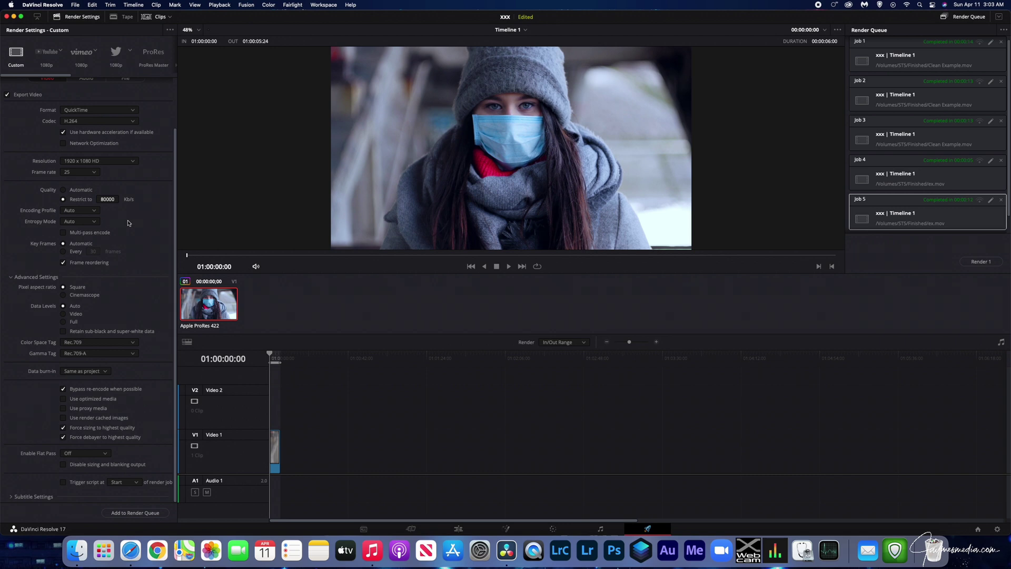
left_click(133, 353)
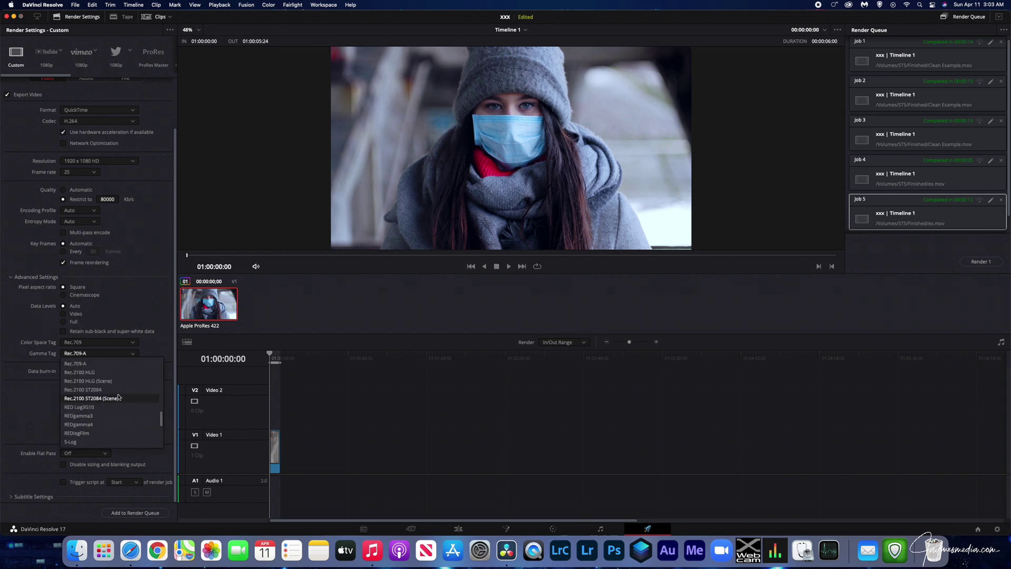
scroll(120, 395, "up", 5)
left_click(127, 363)
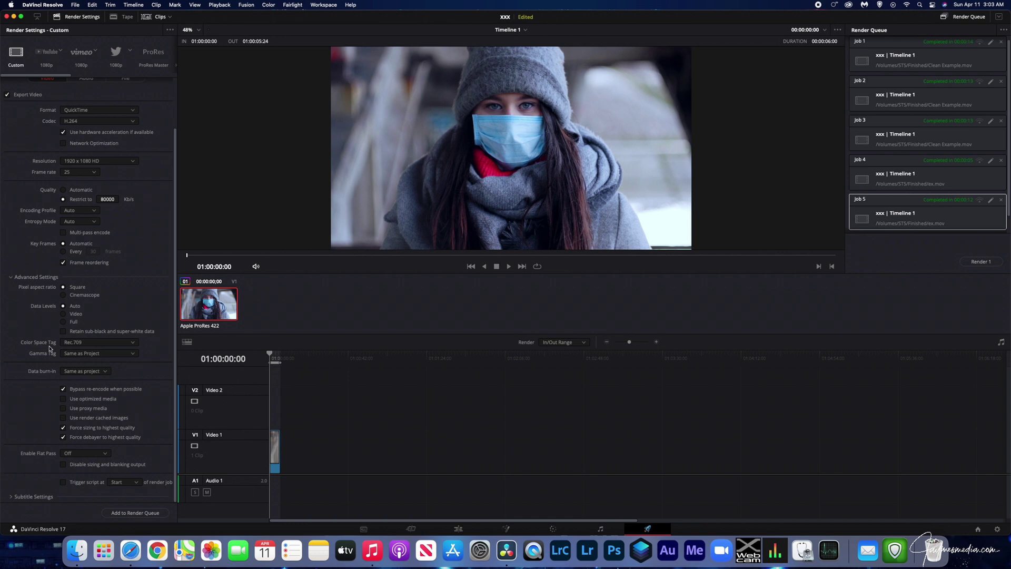
Rename the output file to ex 2, queue it as a new job and render it
scroll(148, 227, "up", 3)
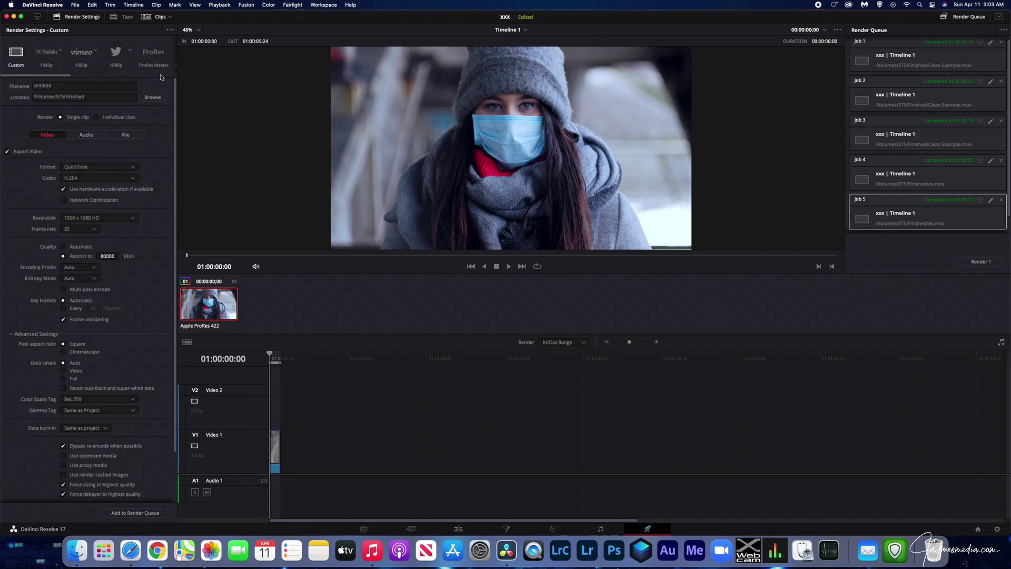
left_click(89, 83)
scroll(126, 315, "down", 3)
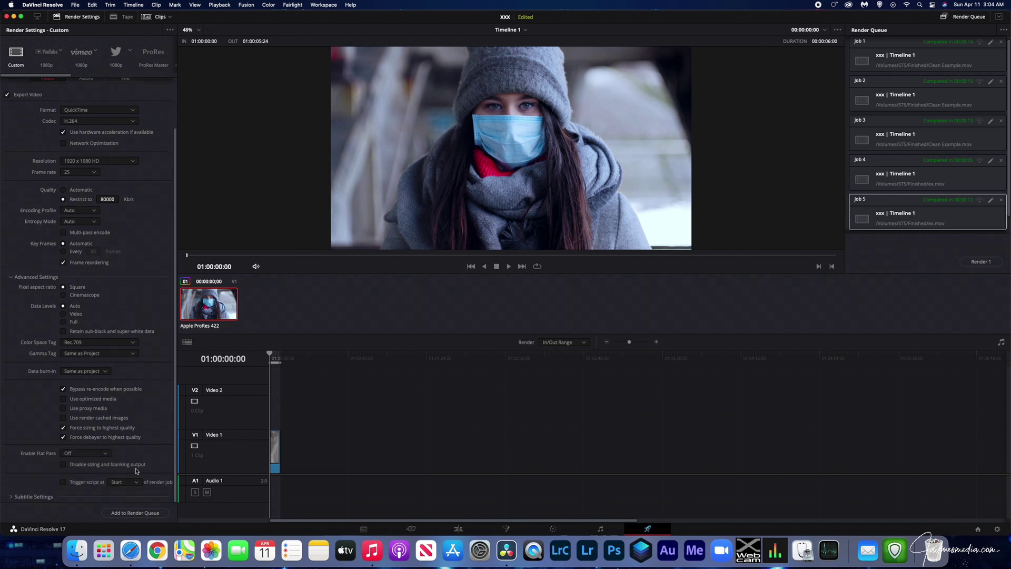
left_click(149, 513)
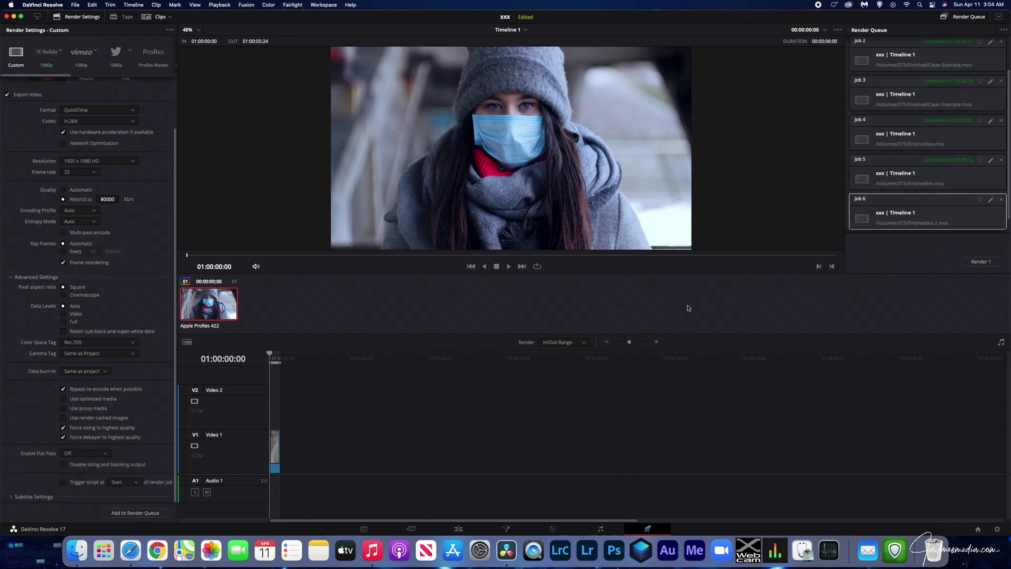
left_click(980, 261)
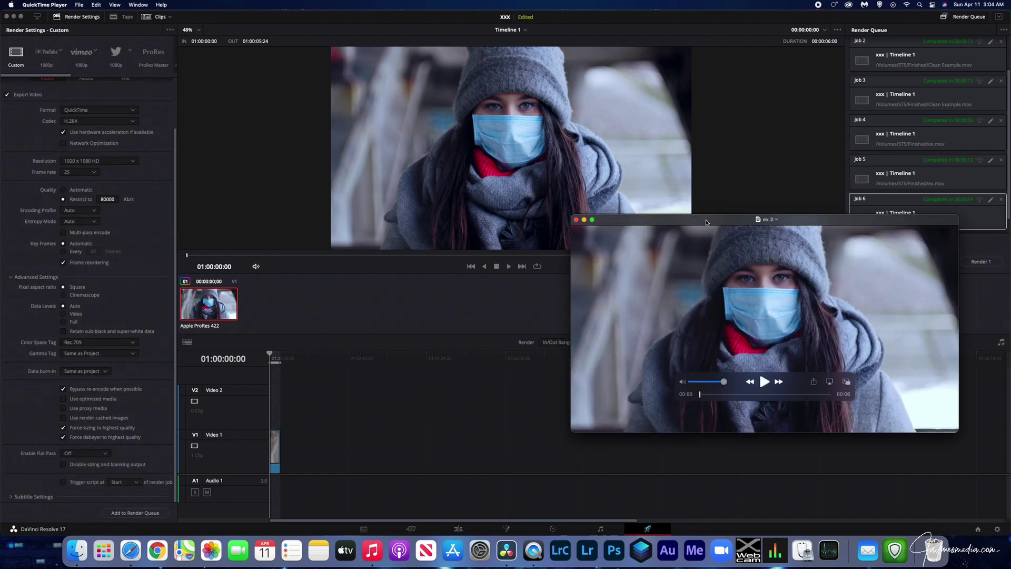
Position the ex 2.mov QuickTime window at the top right beside the graded Resolve viewer
left_click_drag(706, 221, 751, 66)
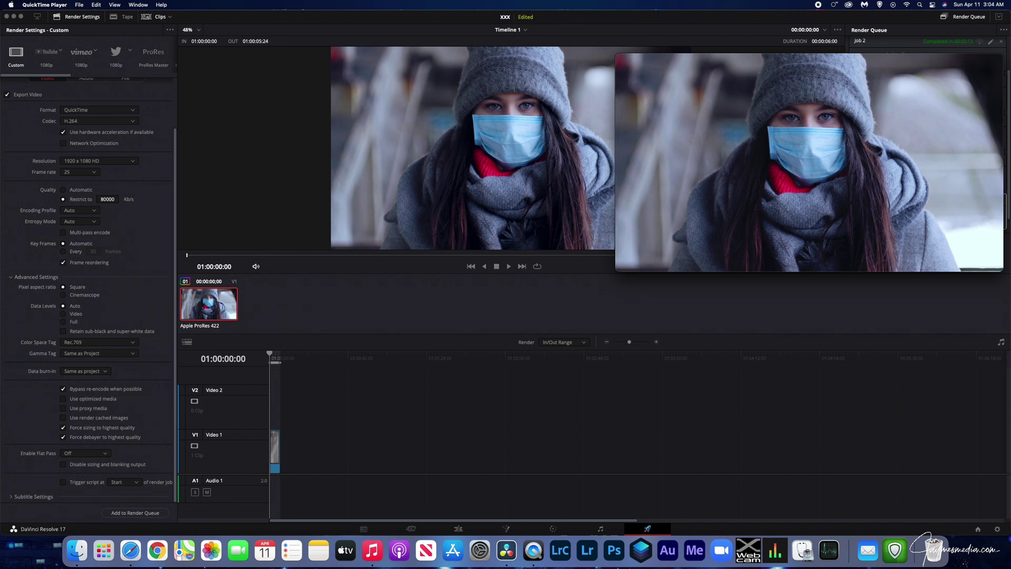
left_click_drag(779, 64, 765, 57)
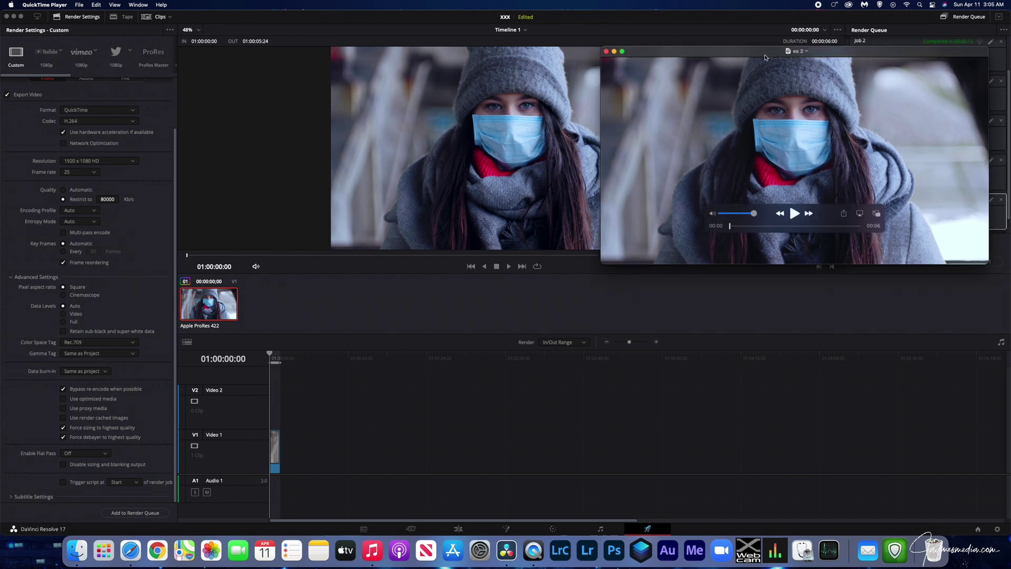